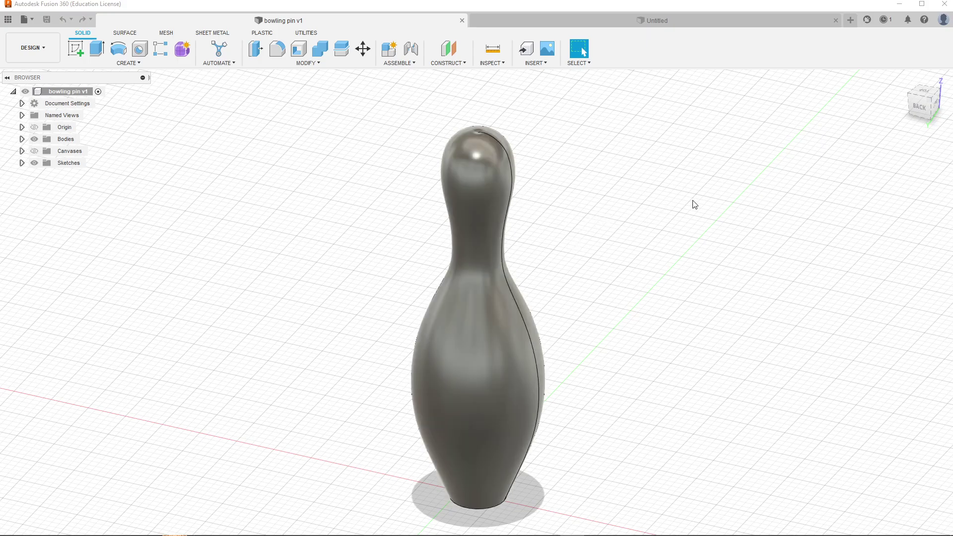
Find the red-striped white bowling pin picture on Google Images and save it to Downloads.
middle_click_drag(695, 207, 523, 270, "shift")
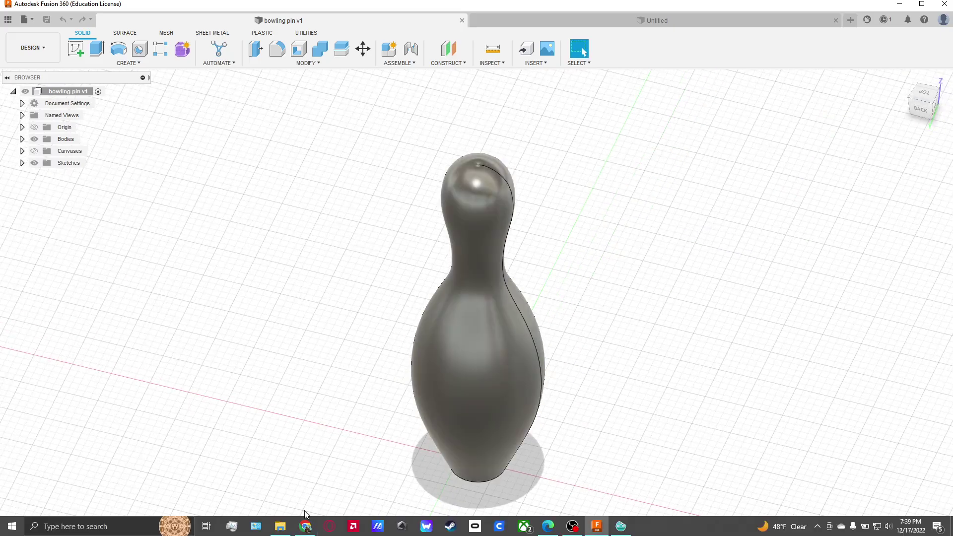
left_click(306, 526)
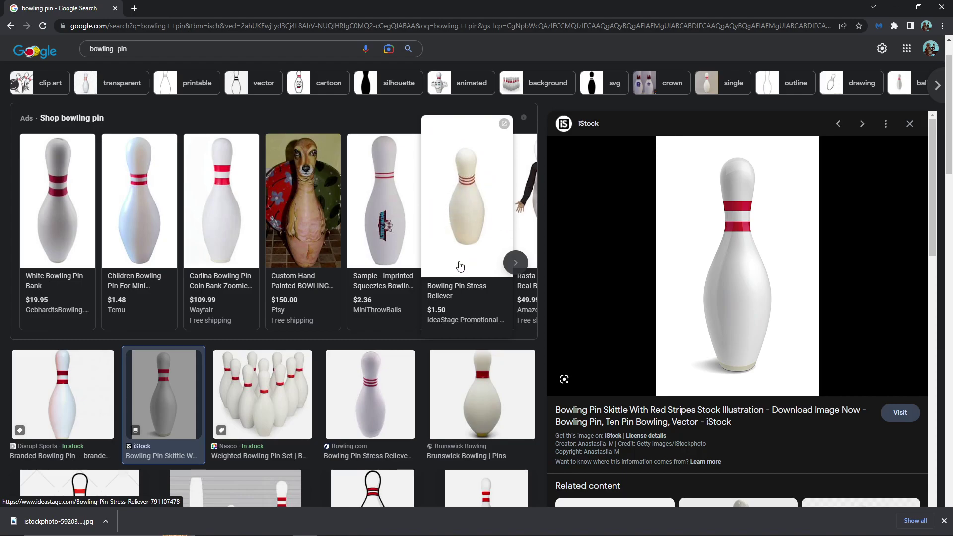
right_click(716, 265)
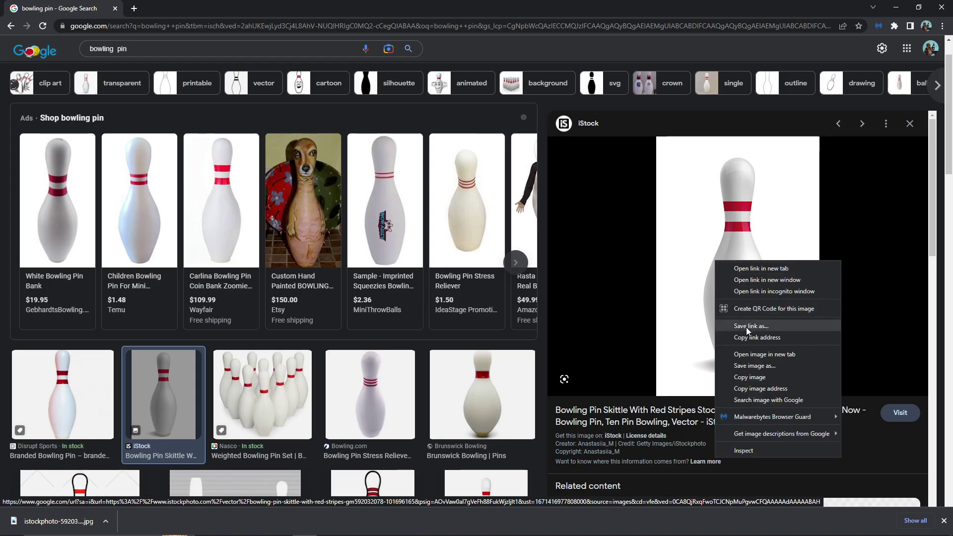
left_click(746, 365)
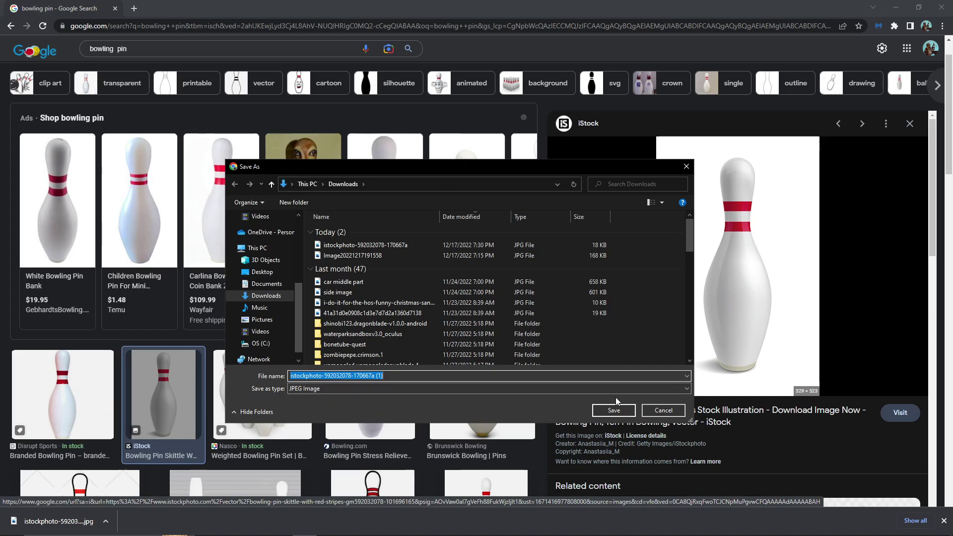
left_click(687, 168)
In the Untitled design, start an Insert > Canvas using the downloaded istockphoto bowling pin JPG.
left_click(596, 526)
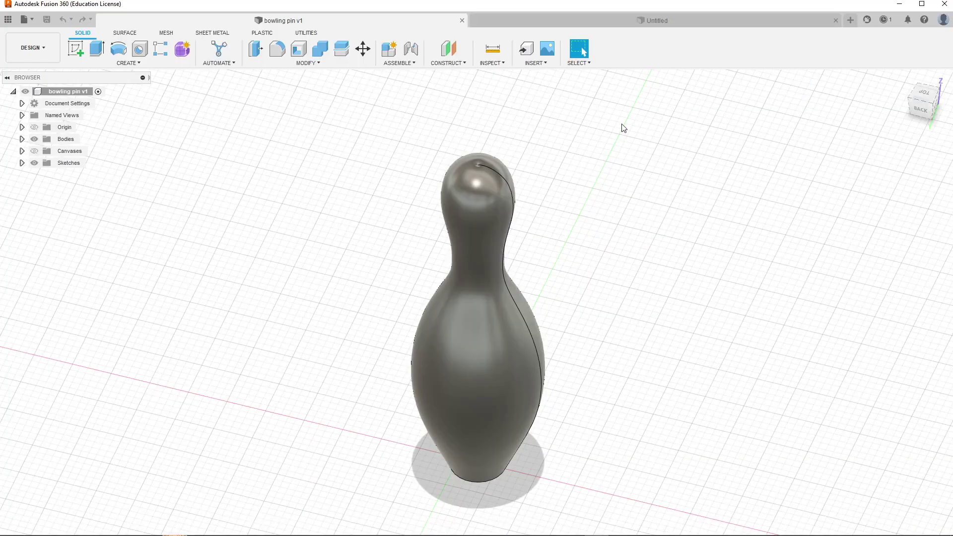
left_click(591, 21)
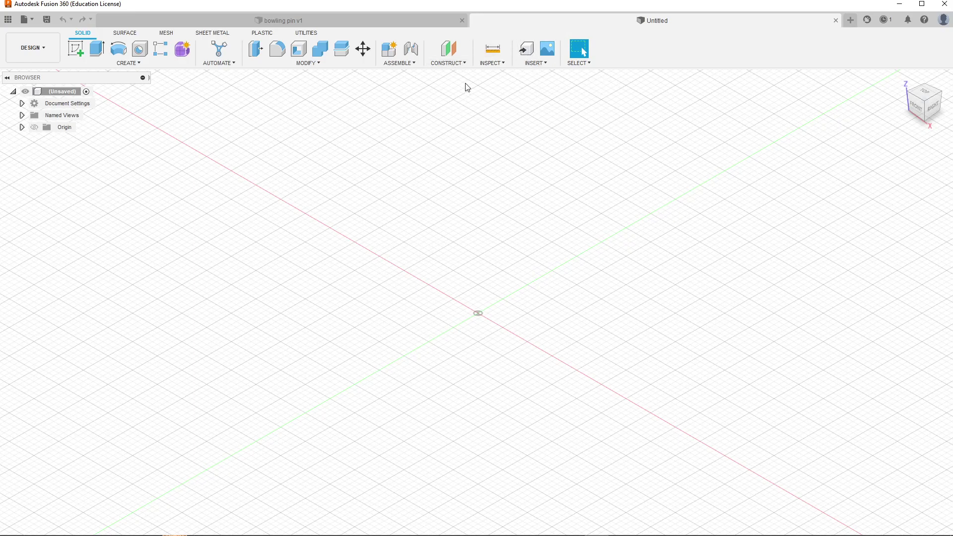
left_click(536, 64)
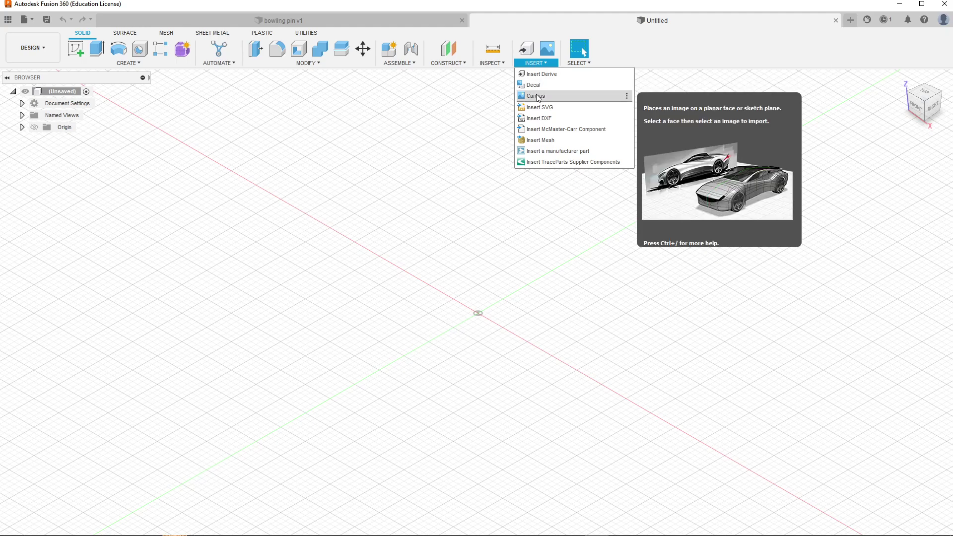
left_click(536, 97)
left_click(358, 392)
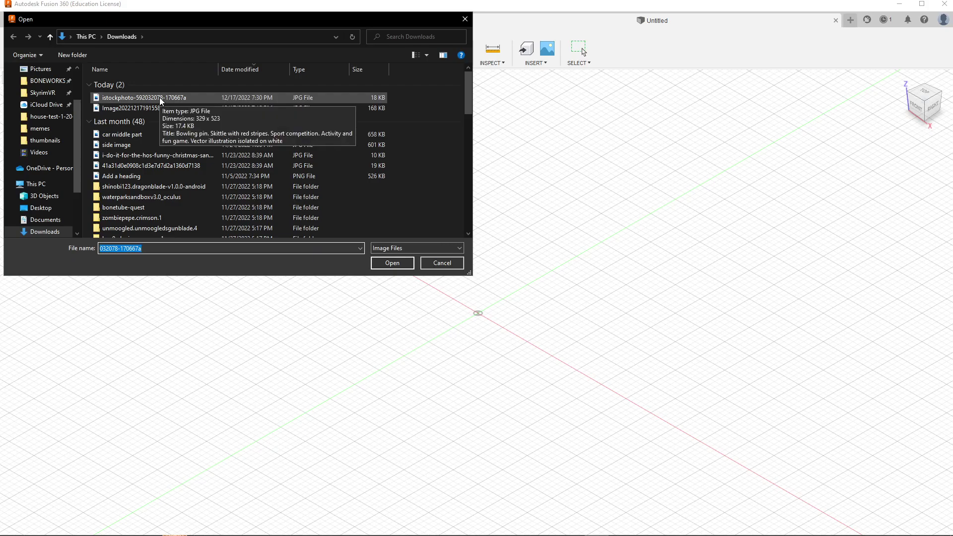
left_click(160, 100)
Open the picture and place it on the upright XZ front plane.
left_click(394, 263)
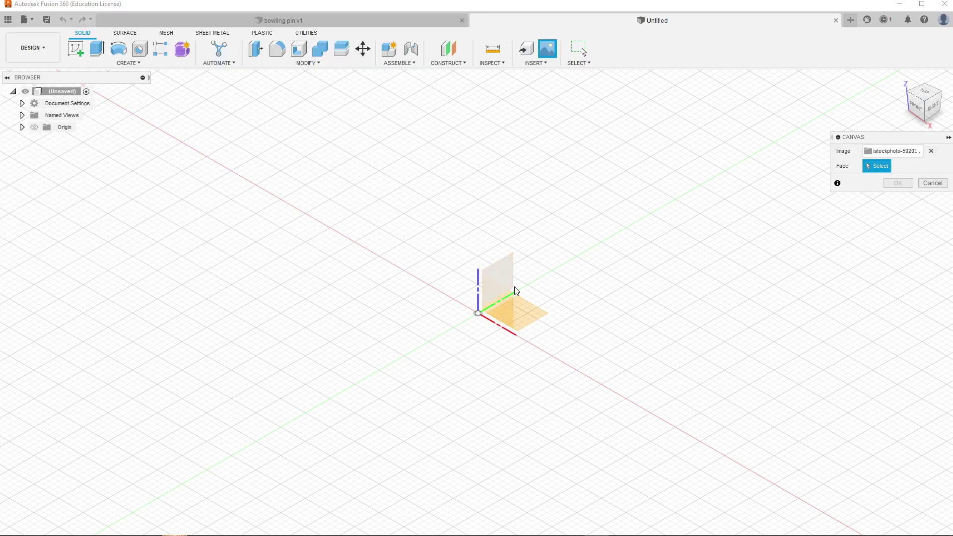
middle_click_drag(558, 289, 475, 305, "shift")
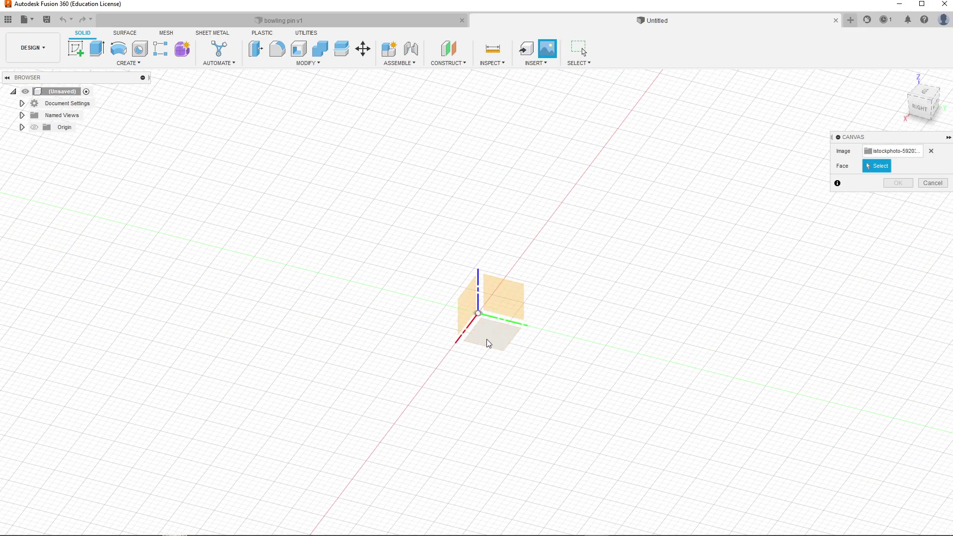
middle_click_drag(483, 339, 513, 299, "shift")
left_click(512, 300)
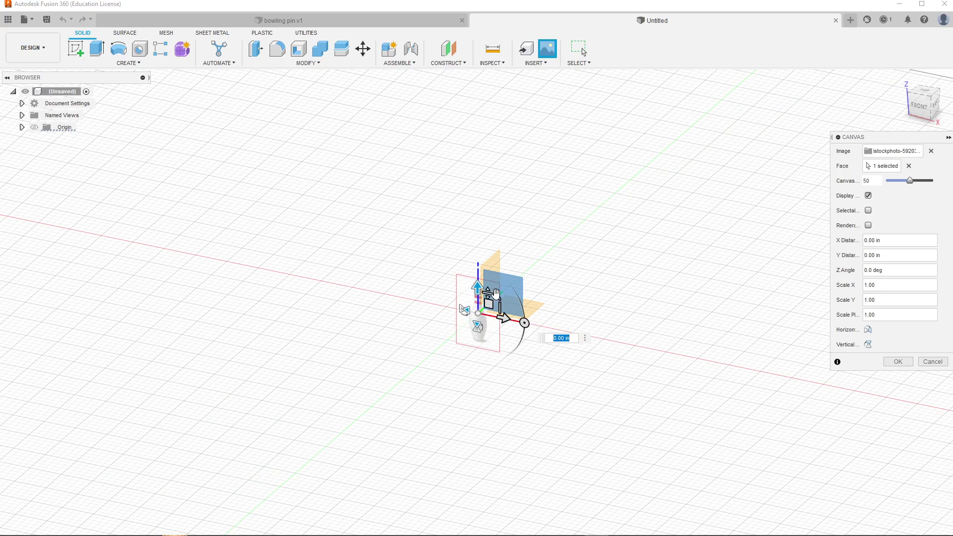
Scale the pin picture up and drag it upward on the front plane.
left_click_drag(499, 304, 503, 256)
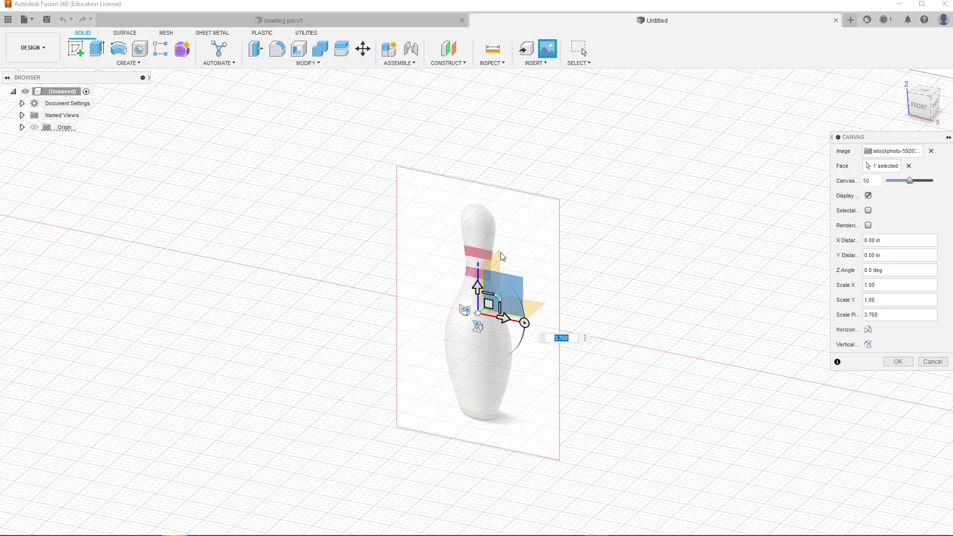
left_click_drag(475, 297, 575, 177)
middle_click_drag(575, 177, 567, 298, "shift")
left_click_drag(481, 303, 481, 163)
Set the canvas offset to 3.10 in so the base meets the origin, and finish the canvas.
key("Return")
middle_click_drag(481, 162, 460, 411, "shift")
scroll(495, 386, "up", 5)
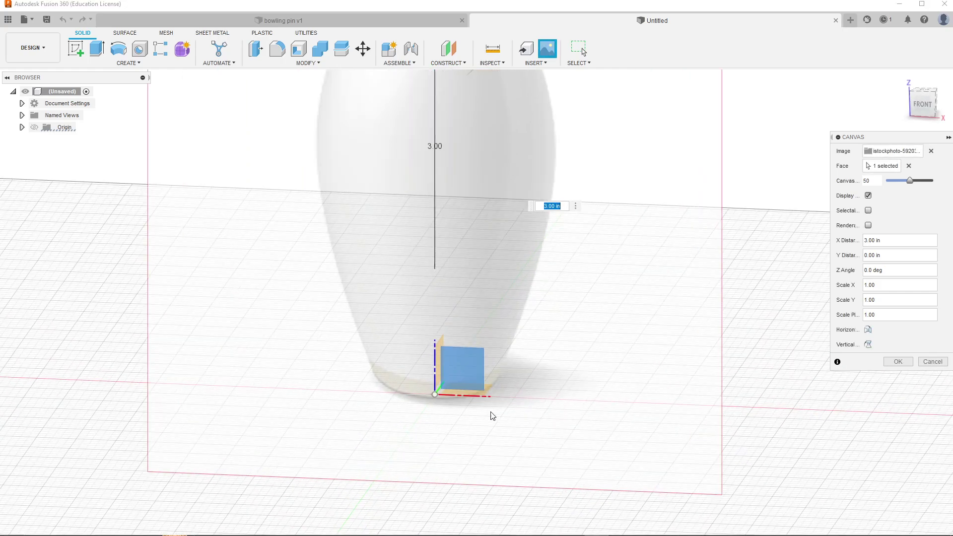
scroll(432, 412, "down", 4)
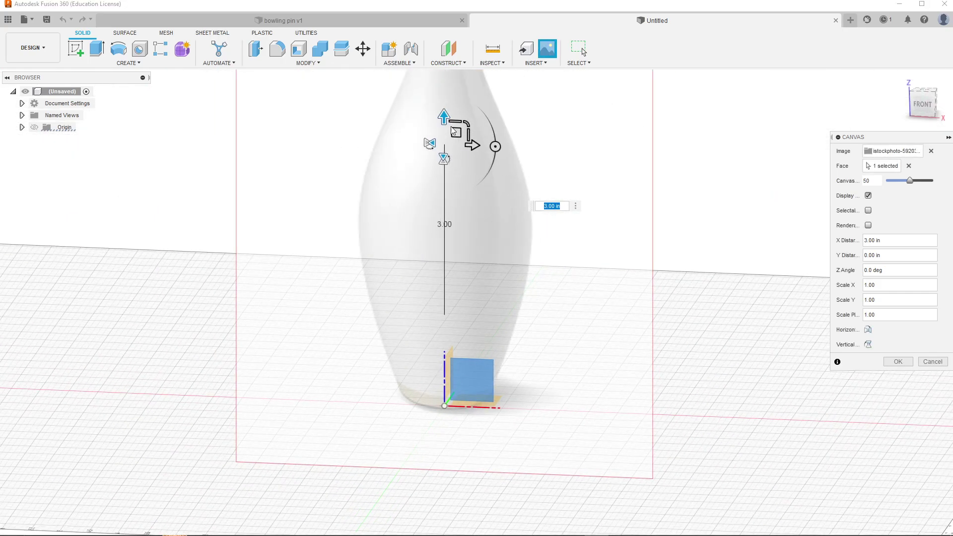
type("3.1")
key("Return")
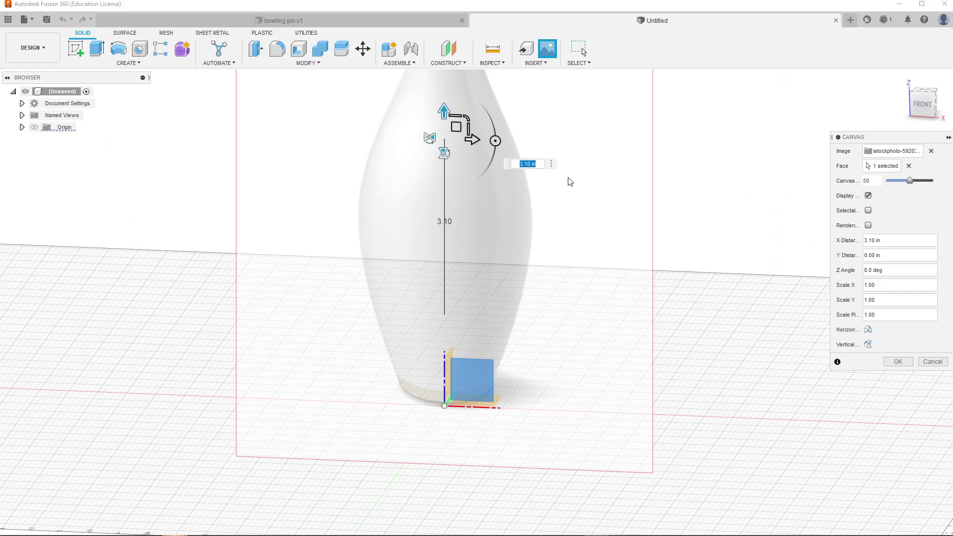
key("Return")
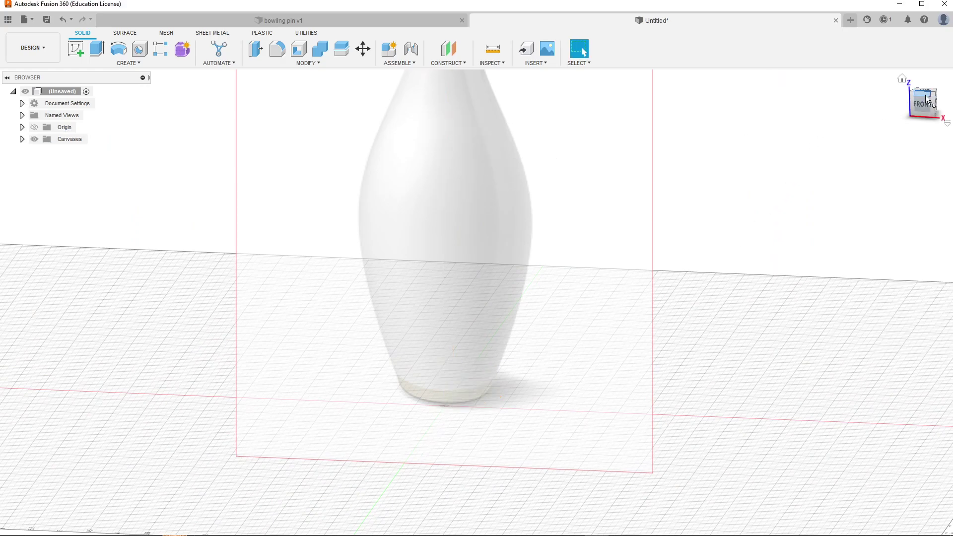
Switch to the FRONT view and start a new sketch on the XZ plane.
left_click(919, 106)
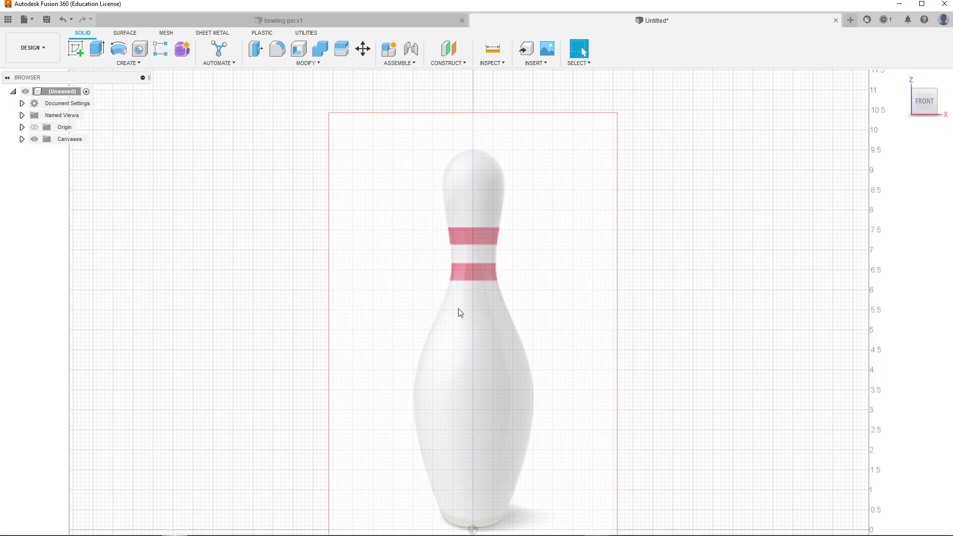
left_click(75, 47)
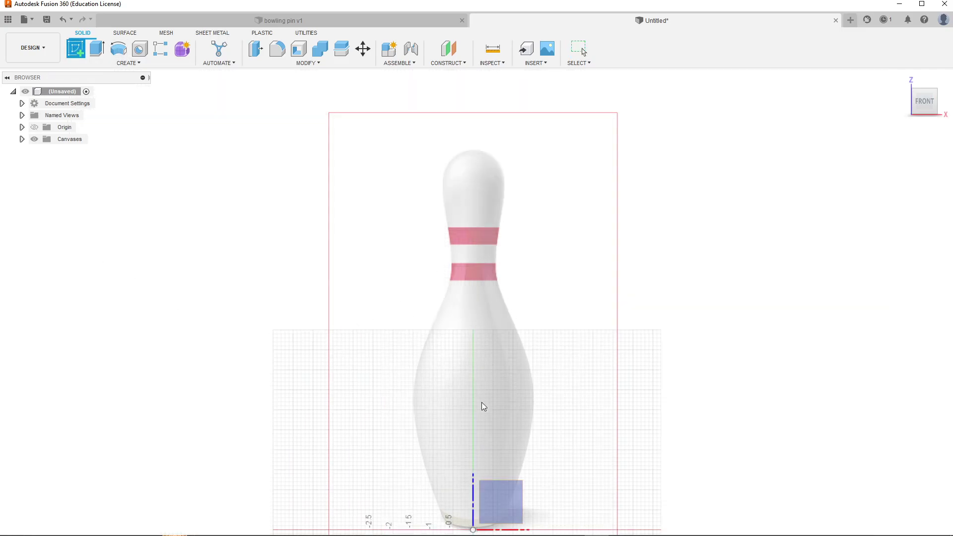
left_click(499, 436)
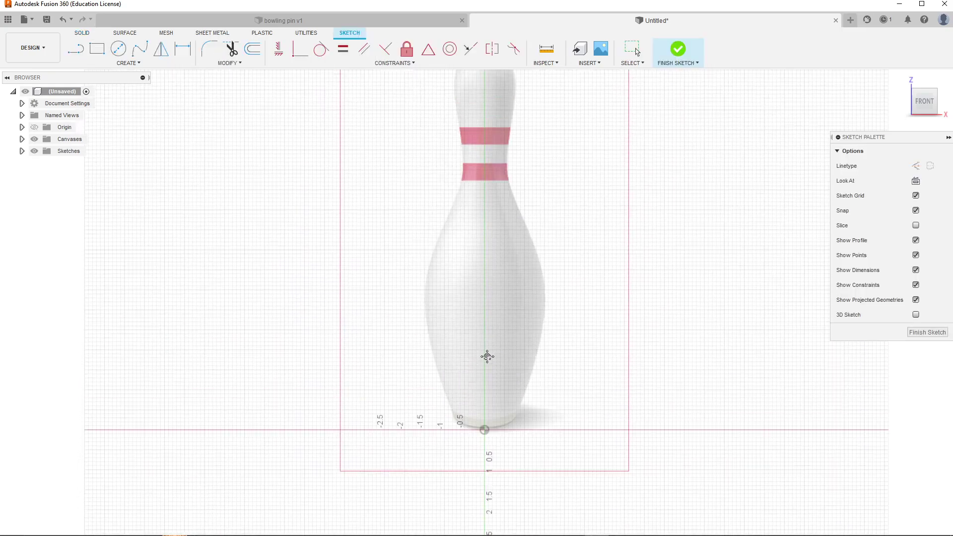
Draw a vertical centre line from the pin's top down to its base, then orbit to check it.
left_click(75, 48)
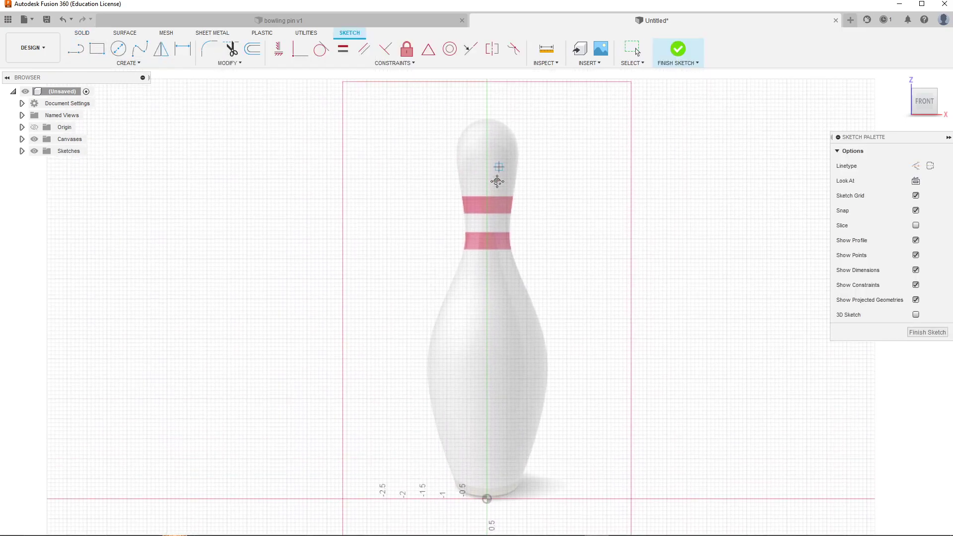
scroll(486, 137, "up", 3)
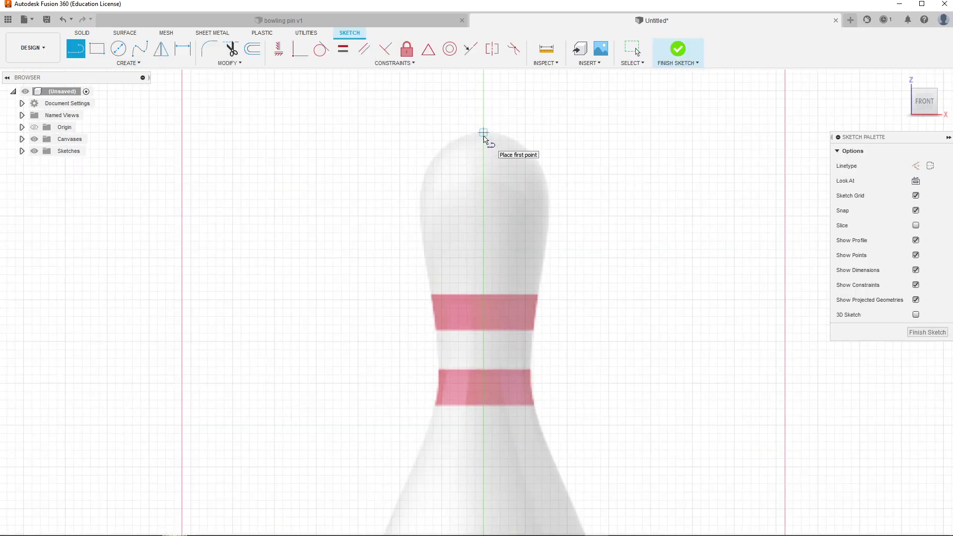
left_click(483, 133)
scroll(489, 240, "down", 3)
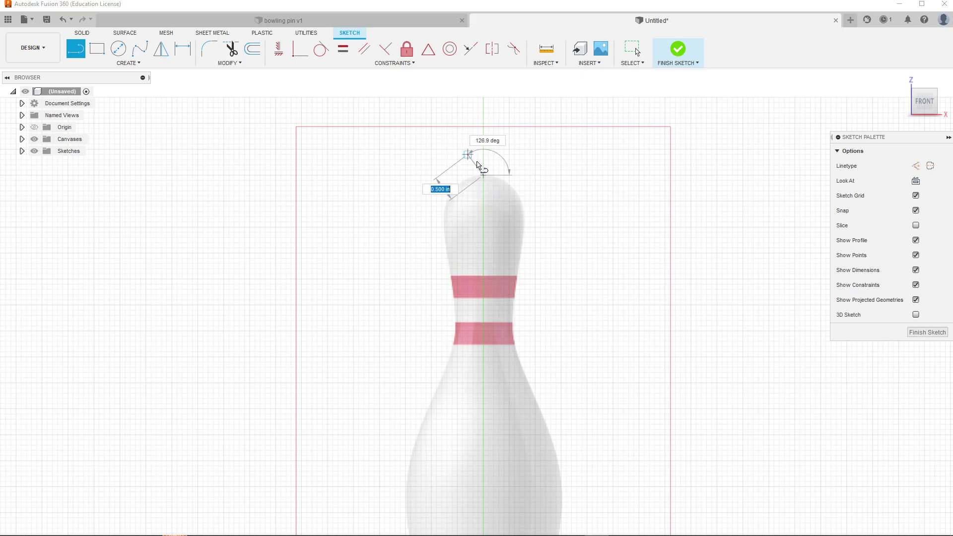
scroll(480, 383, "down", 5)
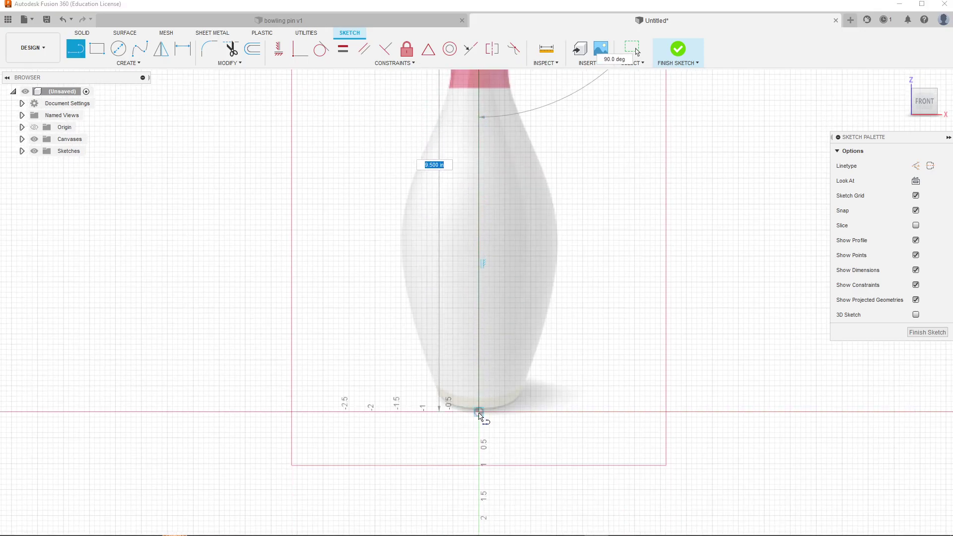
scroll(483, 397, "up", 6)
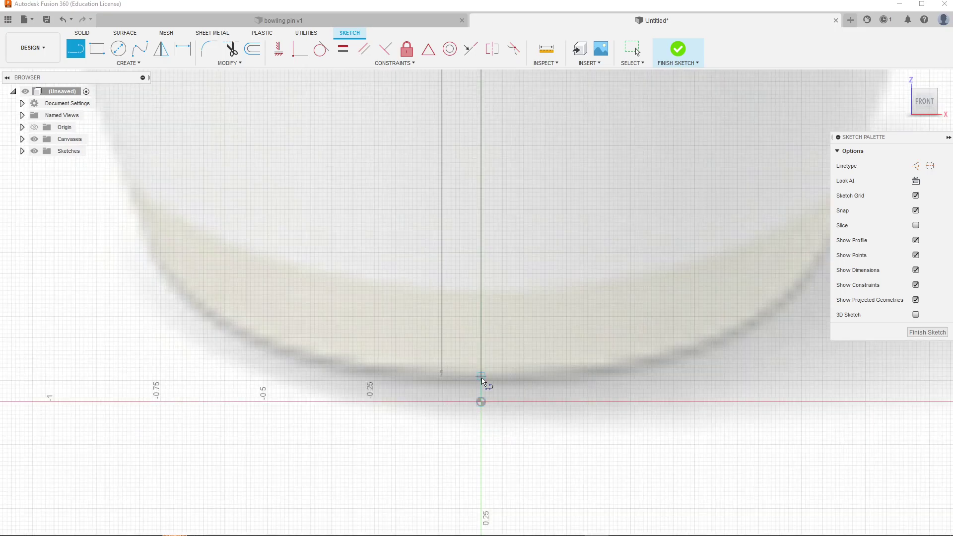
left_click(482, 381)
scroll(484, 390, "down", 3)
key("Escape")
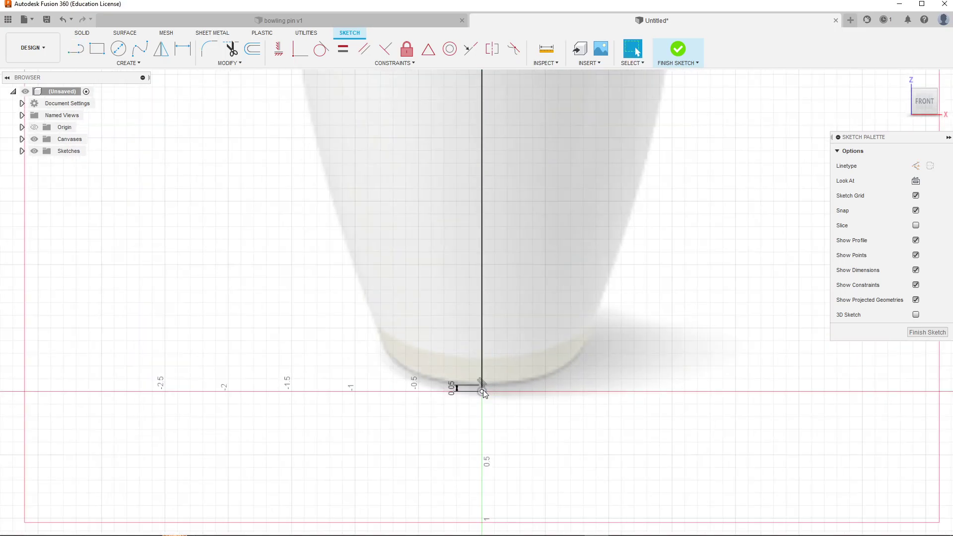
scroll(484, 389, "down", 5)
middle_click_drag(517, 240, 507, 353)
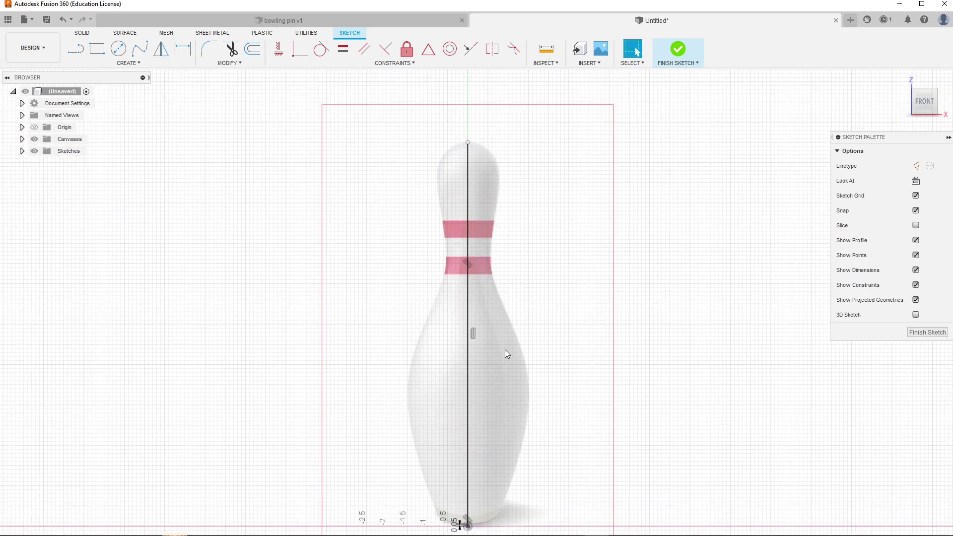
middle_click_drag(559, 275, 484, 207, "shift")
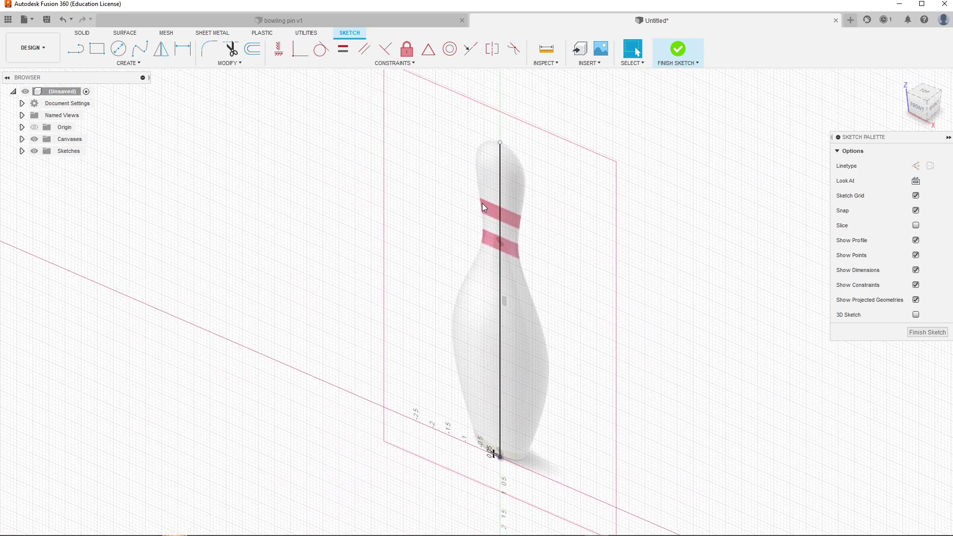
middle_click_drag(546, 288, 627, 277, "shift")
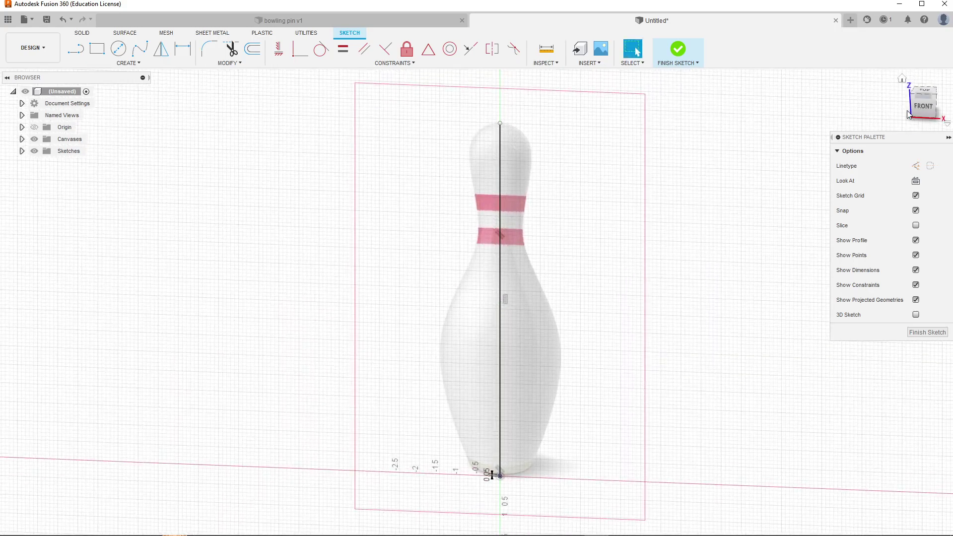
Start a fit-point spline along the pin's left head outline down to the narrow neck.
left_click(923, 105)
scroll(518, 198, "up", 5)
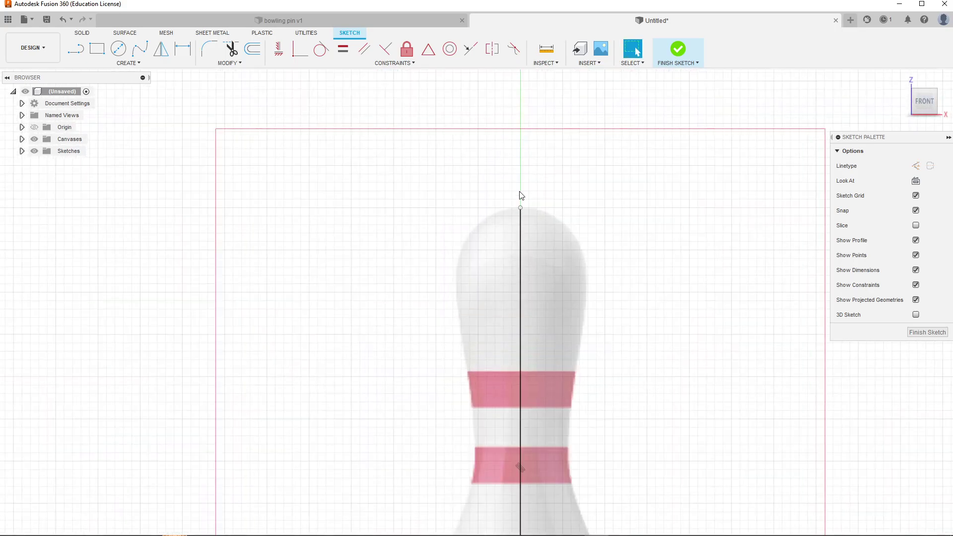
left_click(75, 52)
left_click(141, 48)
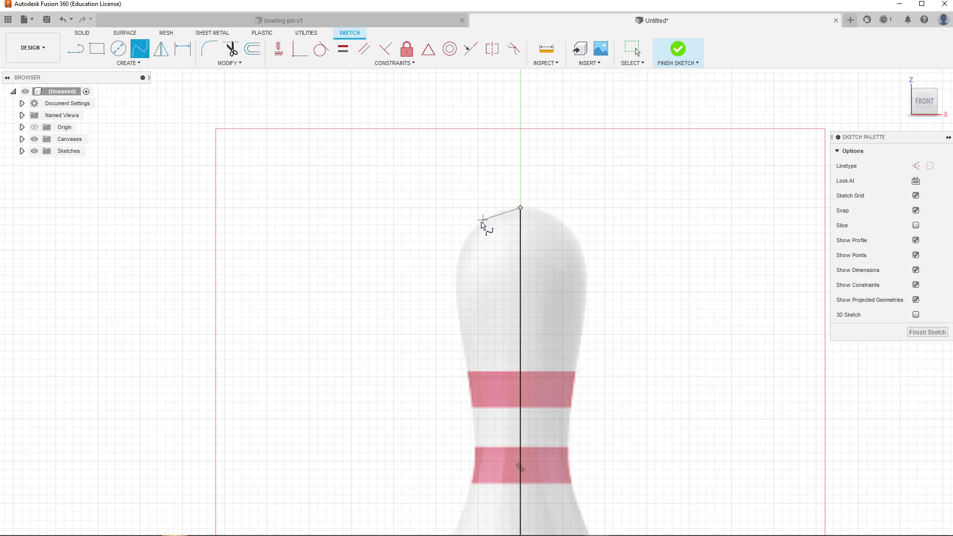
left_click(478, 225)
left_click(456, 287)
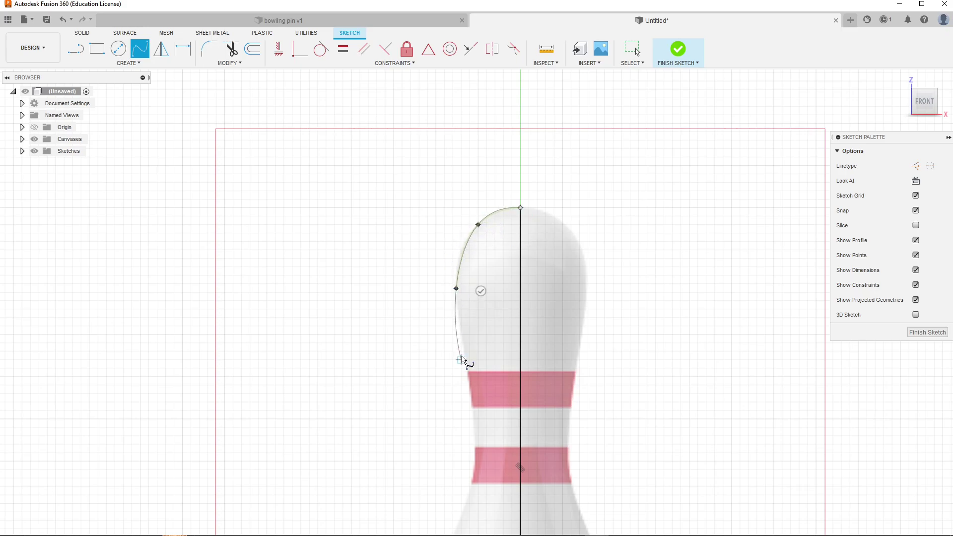
middle_click_drag(463, 358, 452, 183)
left_click(463, 266)
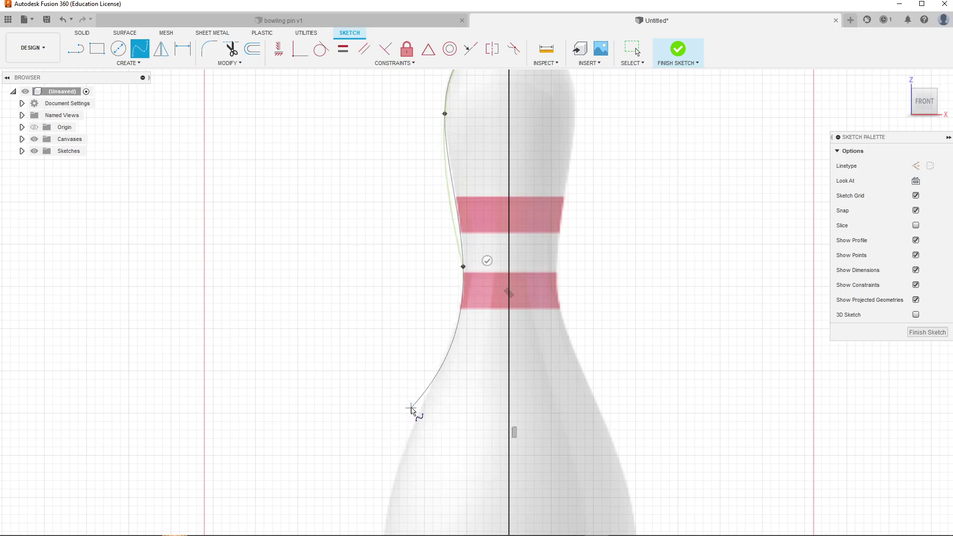
Continue the spline through the widening neck and belly, ending just beside the base centre.
left_click(420, 410)
middle_click_drag(411, 464, 397, 145)
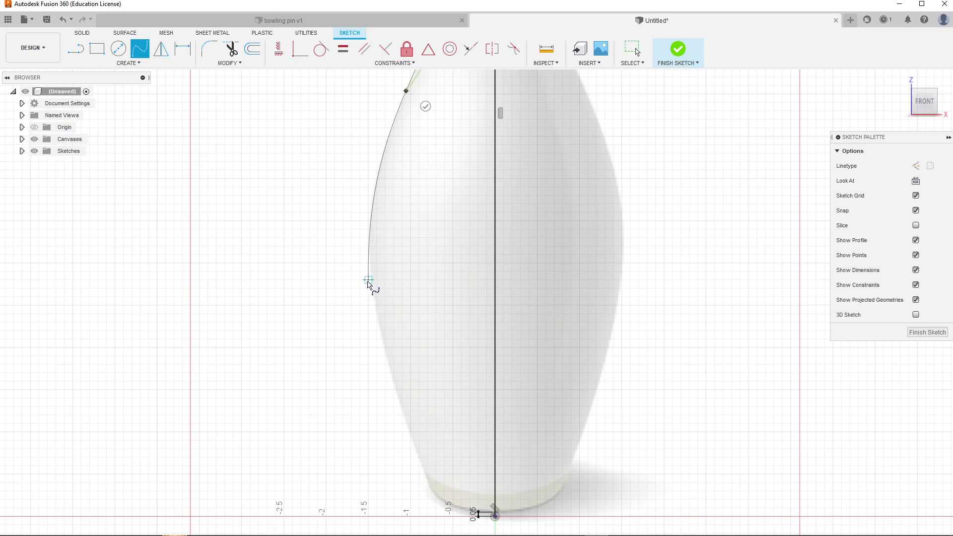
left_click(369, 280)
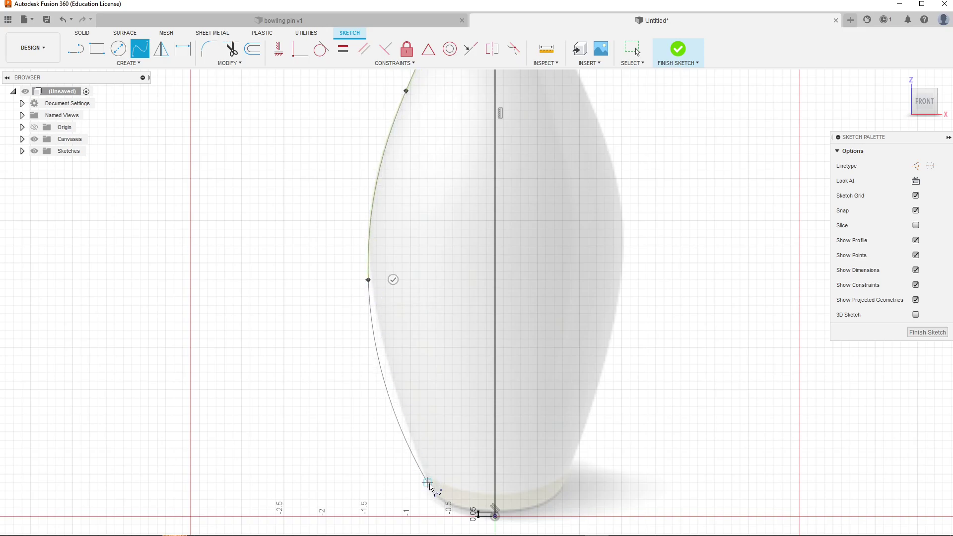
left_click(434, 491)
scroll(437, 494, "up", 5)
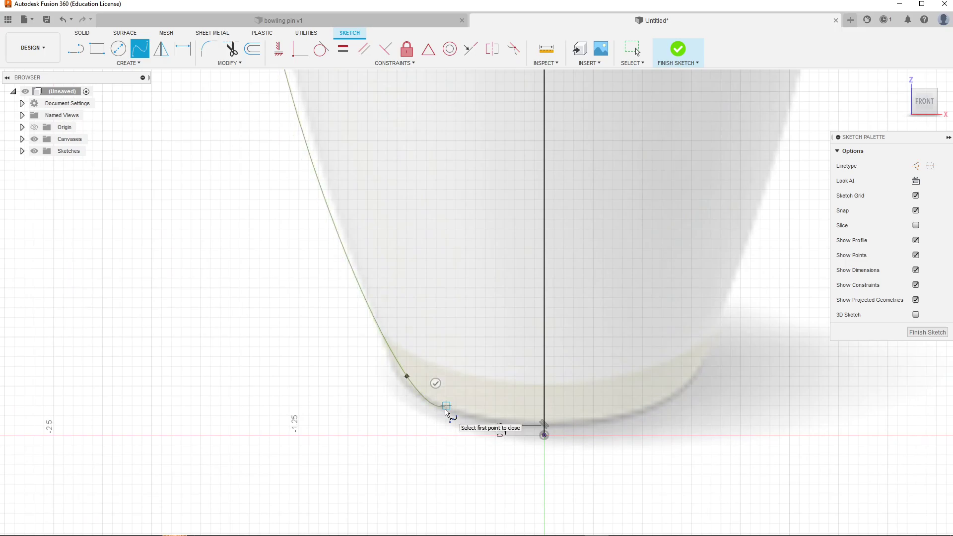
double_click(445, 408)
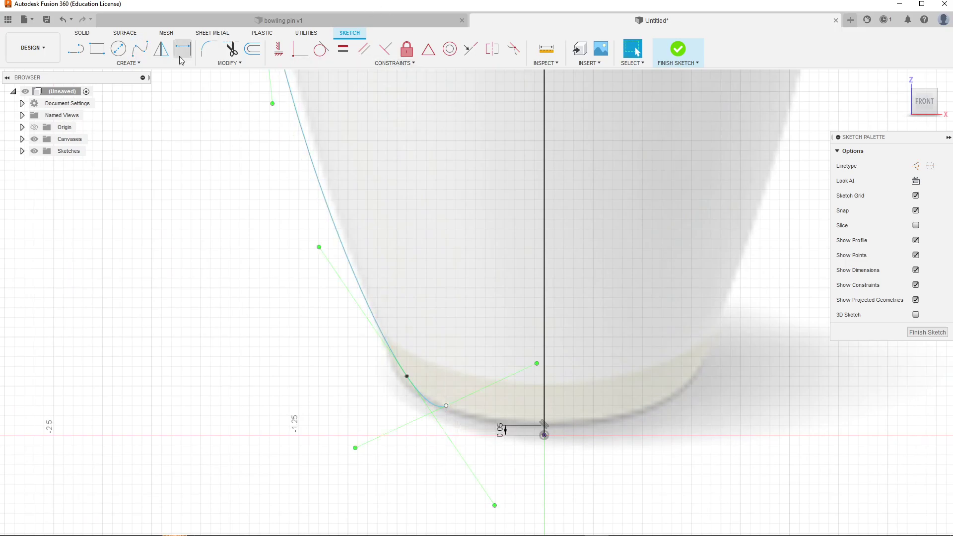
Draw a horizontal base line from the spline's bottom endpoint to the centre axis.
left_click(75, 48)
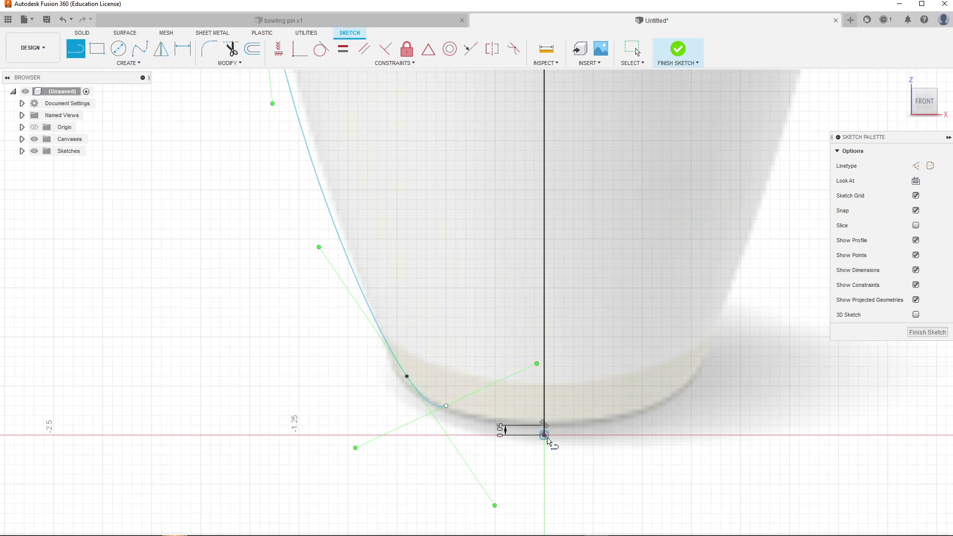
left_click(446, 406)
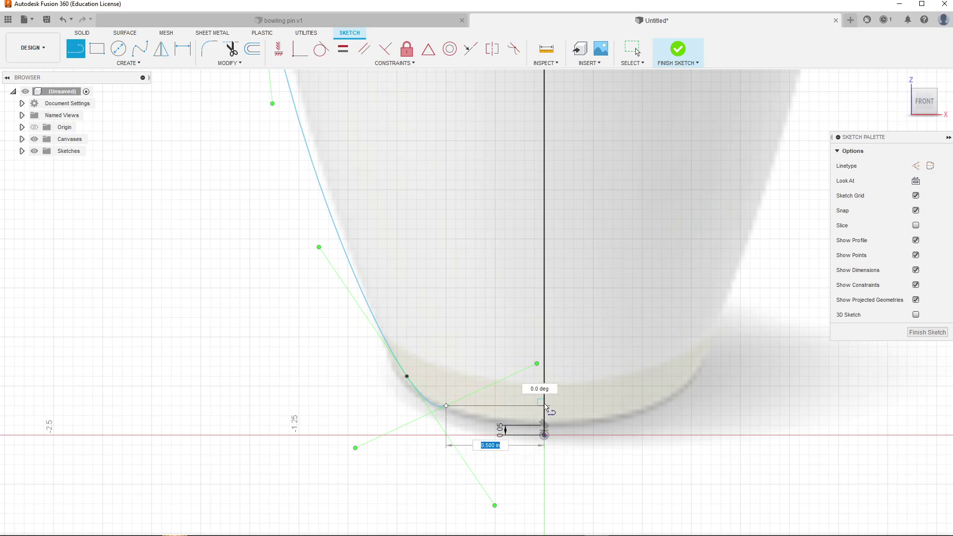
left_click(544, 406)
scroll(544, 406, "down", 3)
scroll(516, 298, "down", 3)
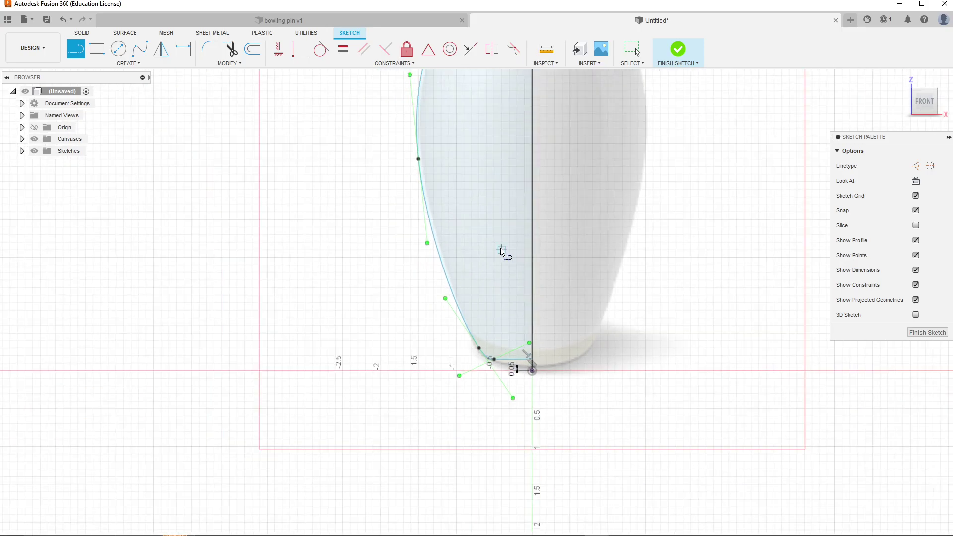
scroll(443, 308, "up", 2)
scroll(455, 170, "up", 2)
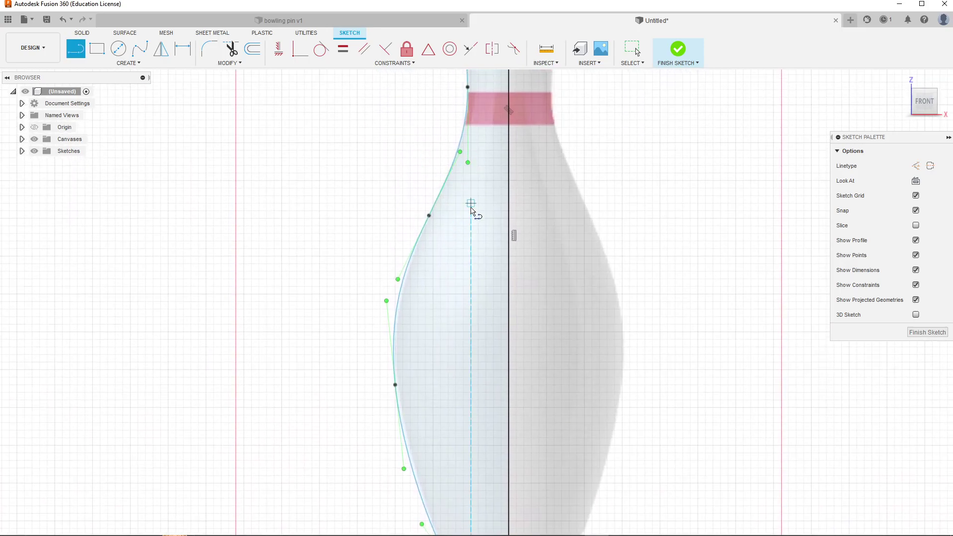
scroll(490, 367, "down", 3)
scroll(454, 336, "up", 4)
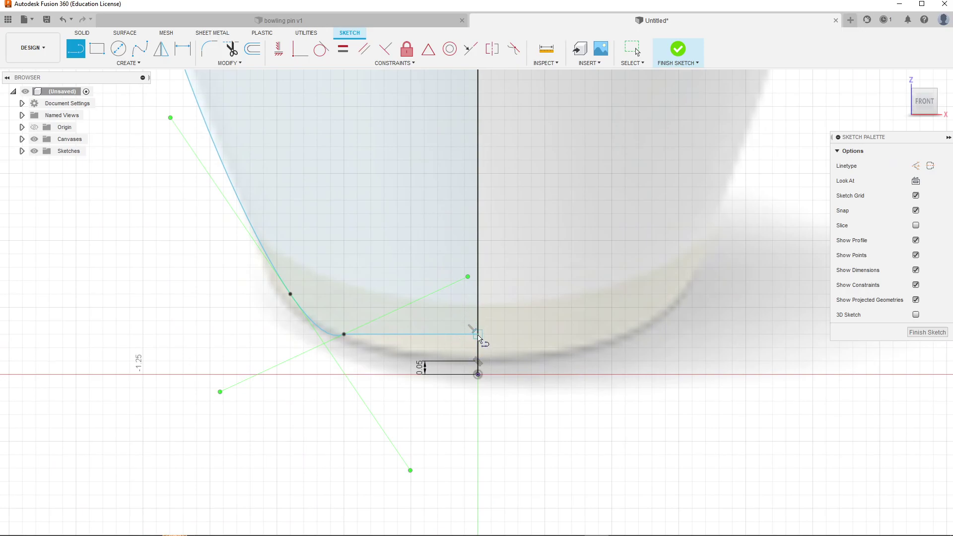
scroll(479, 374, "up", 2)
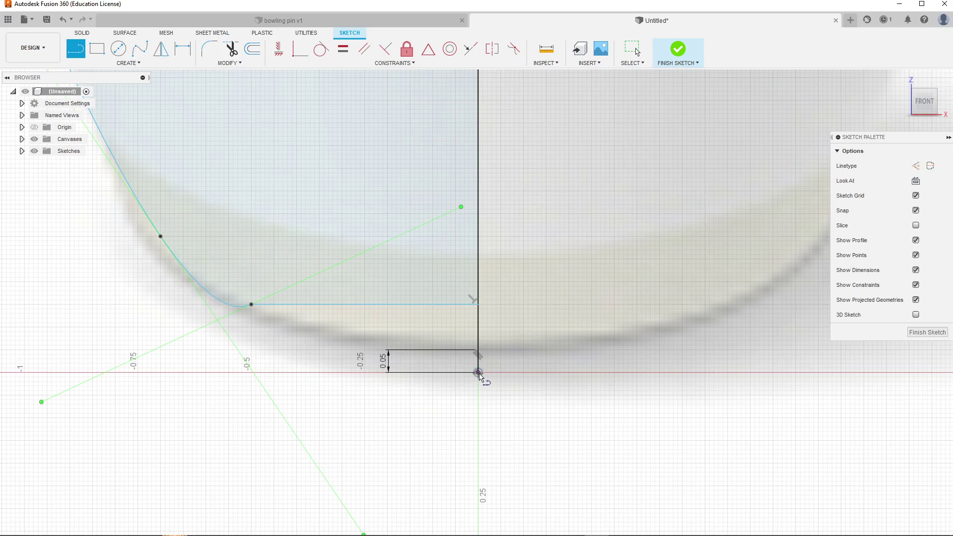
scroll(477, 336, "down", 2)
middle_click_drag(481, 280, 481, 315)
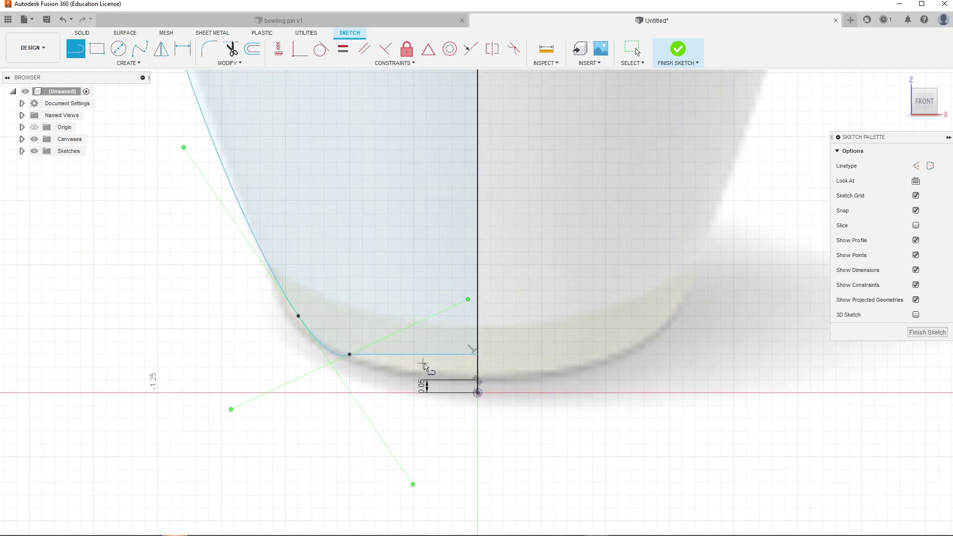
left_click(140, 48)
key("Escape")
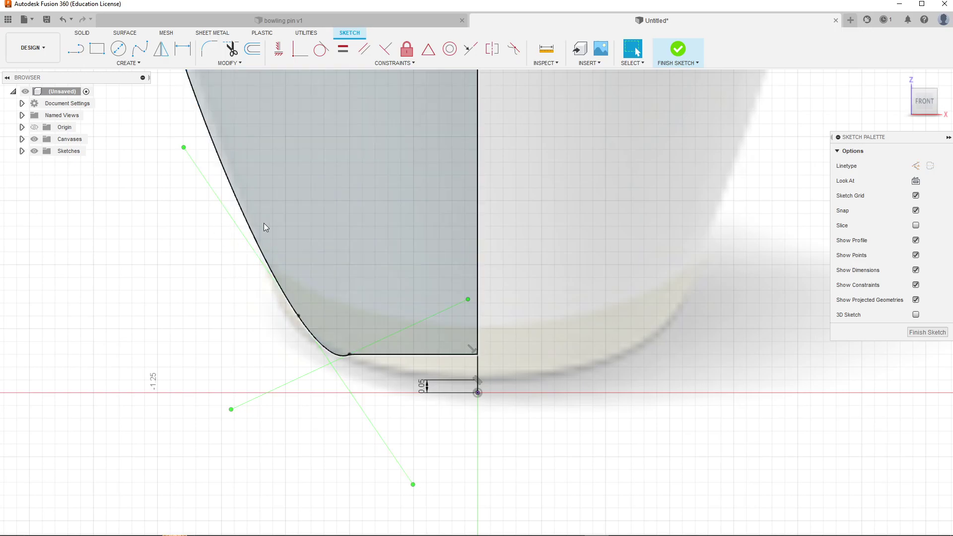
Drag the spline's belly tangent handles to hug the pin outline, then zoom out to review the profile.
middle_click_drag(264, 223, 377, 375)
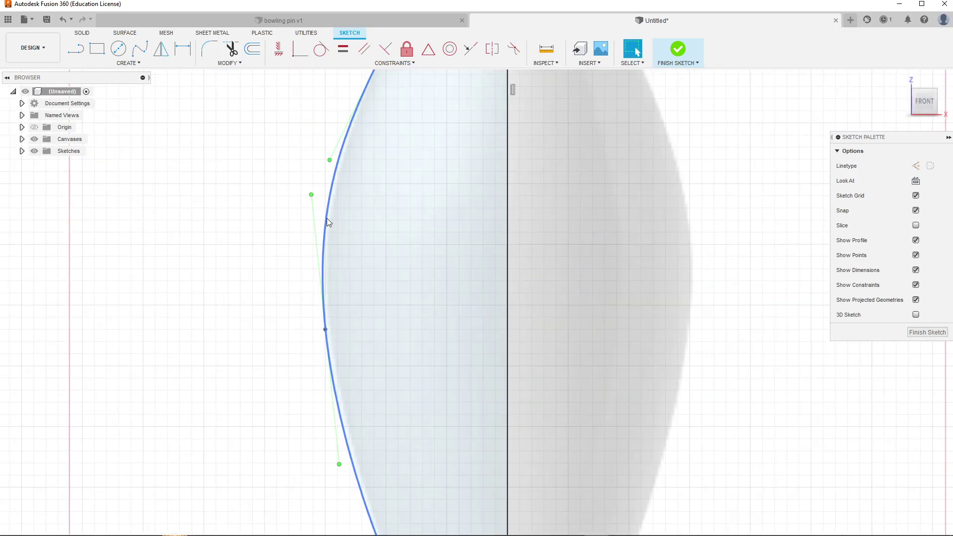
left_click(328, 219)
left_click_drag(330, 160, 329, 155)
middle_click_drag(364, 166, 271, 456)
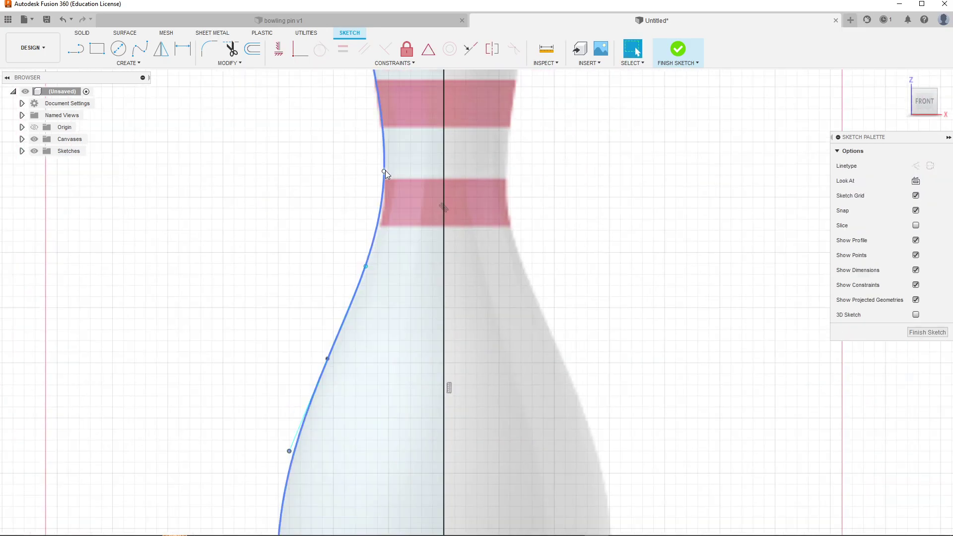
left_click(386, 172)
middle_click_drag(387, 172, 388, 296)
scroll(410, 306, "down", 3)
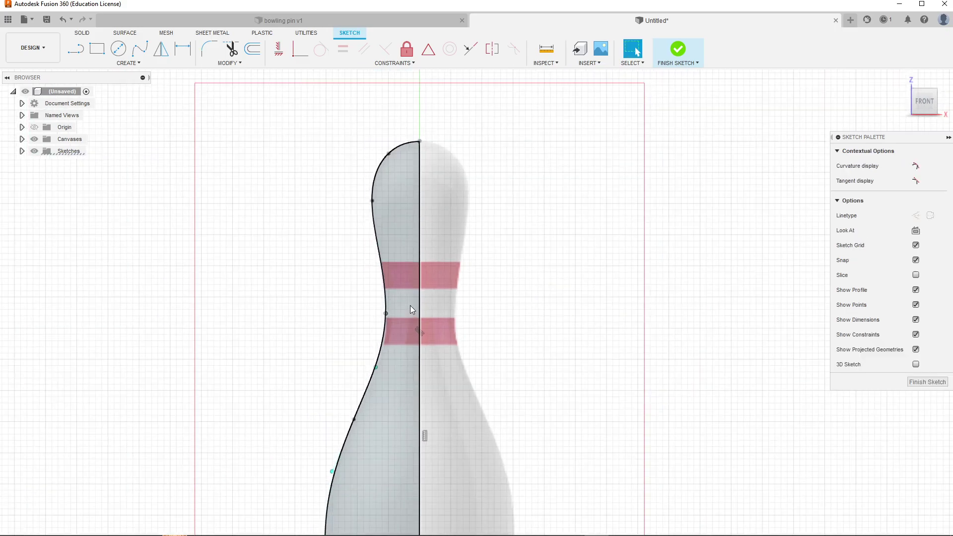
scroll(416, 320, "down", 3)
middle_click_drag(380, 381, 413, 307)
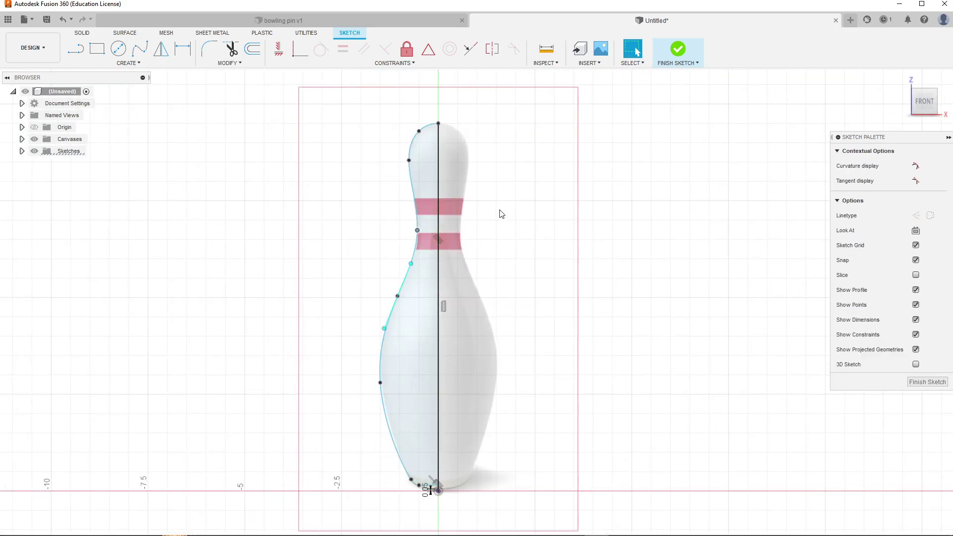
key("Escape")
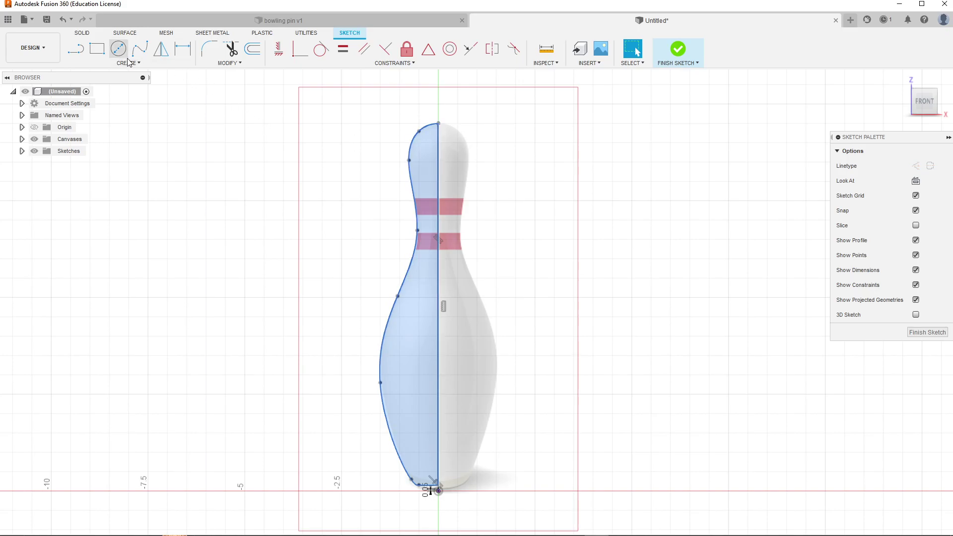
left_click(131, 63)
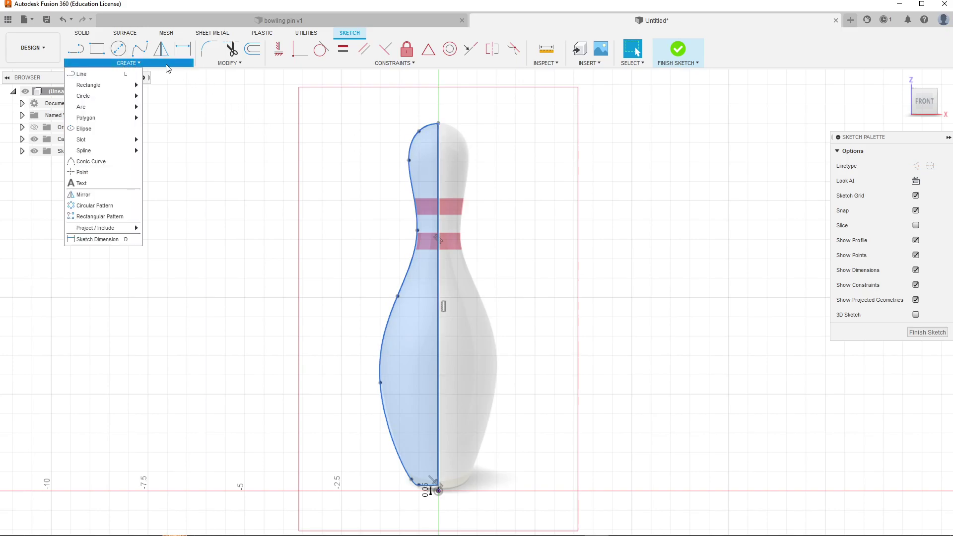
Finish the sketch and revolve the profile 360 deg about the centre line as a new body.
left_click(679, 49)
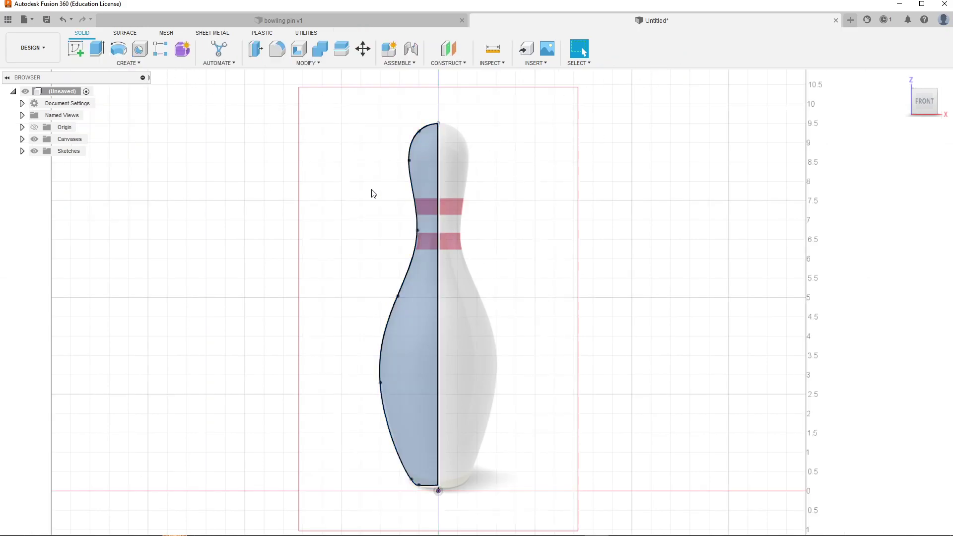
left_click(109, 62)
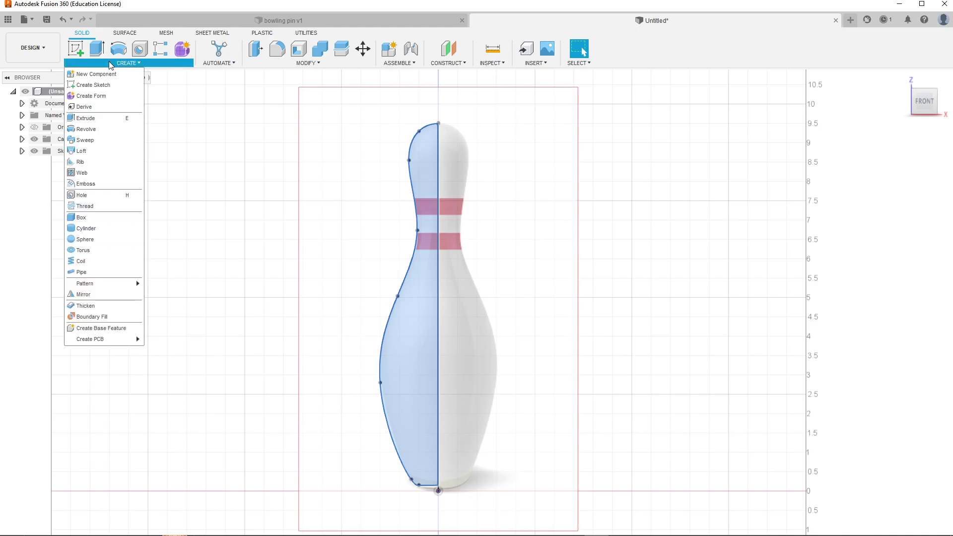
left_click(102, 129)
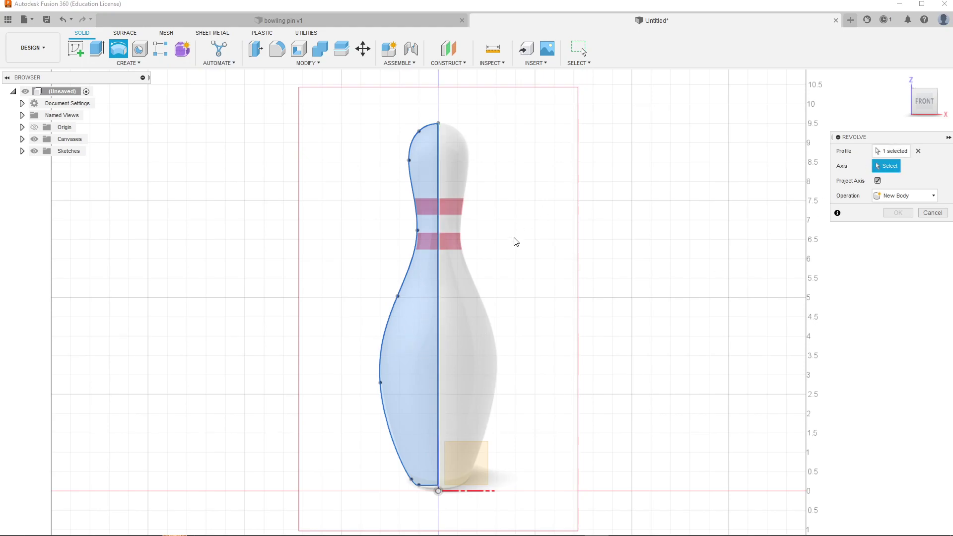
left_click(438, 207)
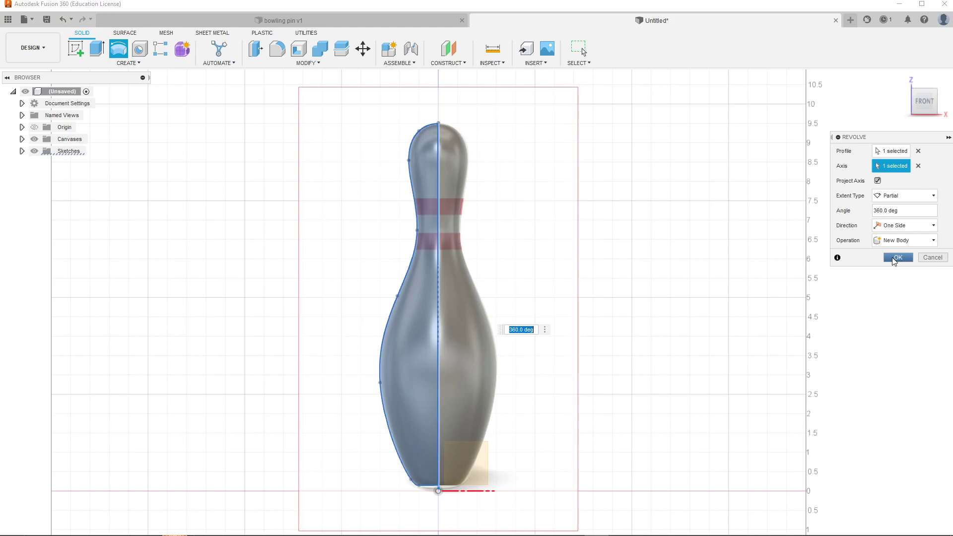
left_click(898, 259)
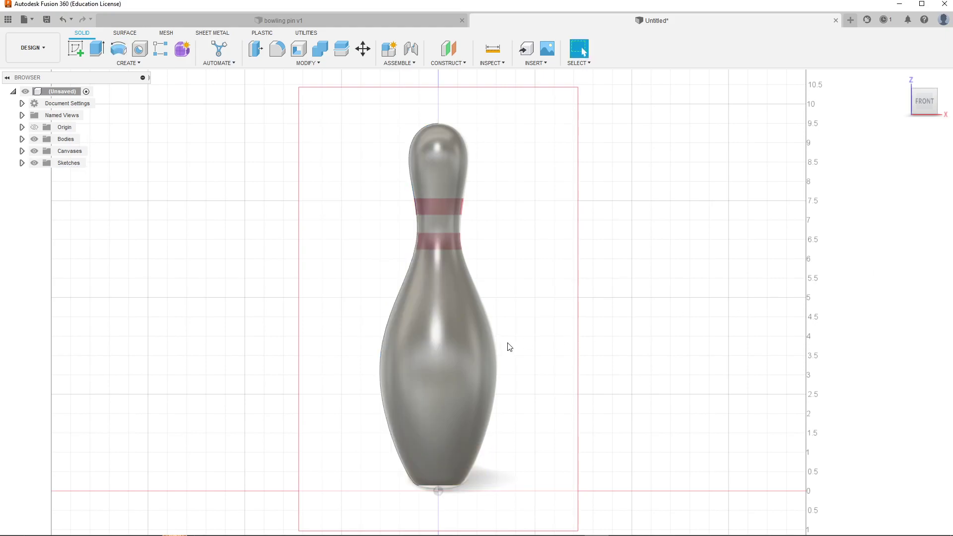
Hide the Canvases image and orbit around the solid bowling pin from above and the side.
left_click(35, 151)
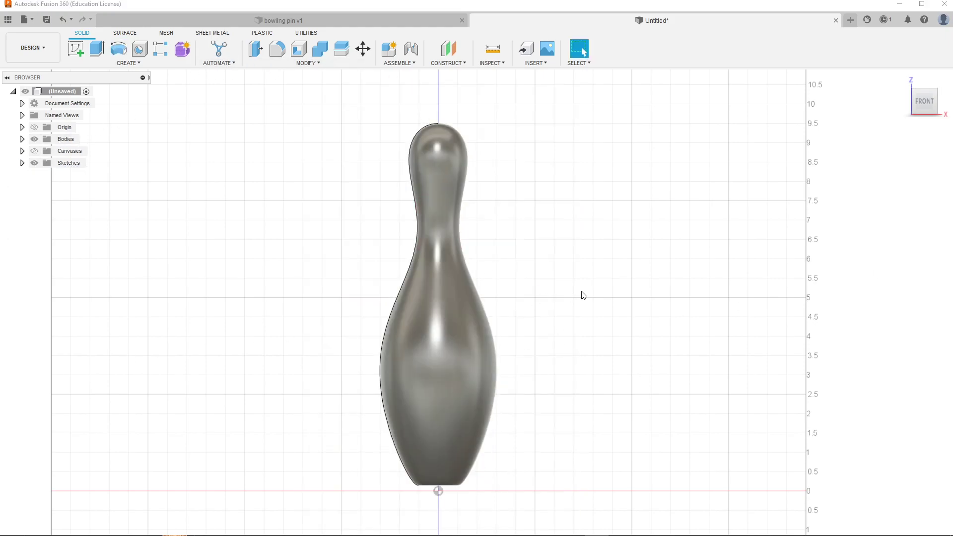
middle_click_drag(581, 296, 404, 171, "shift")
scroll(433, 181, "up", 3)
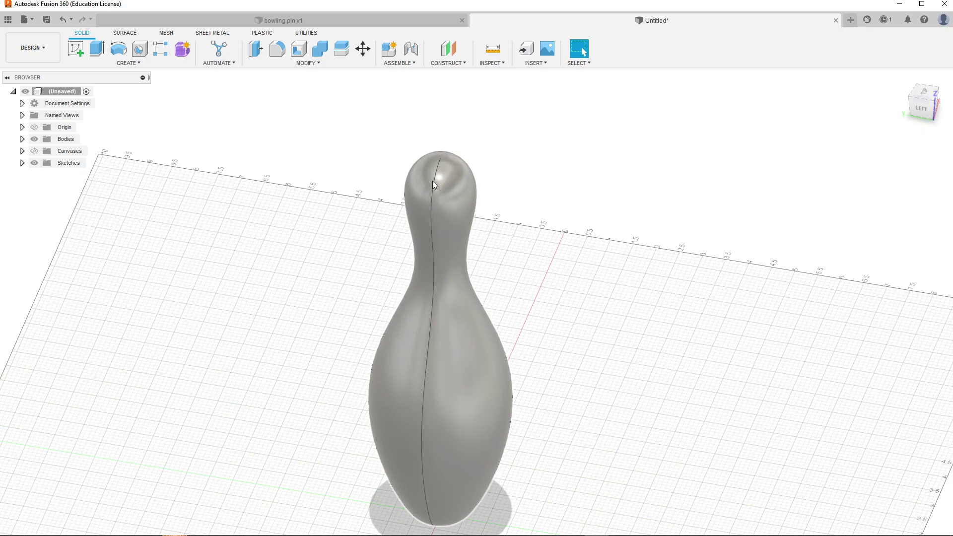
left_click(433, 182)
right_click(434, 182)
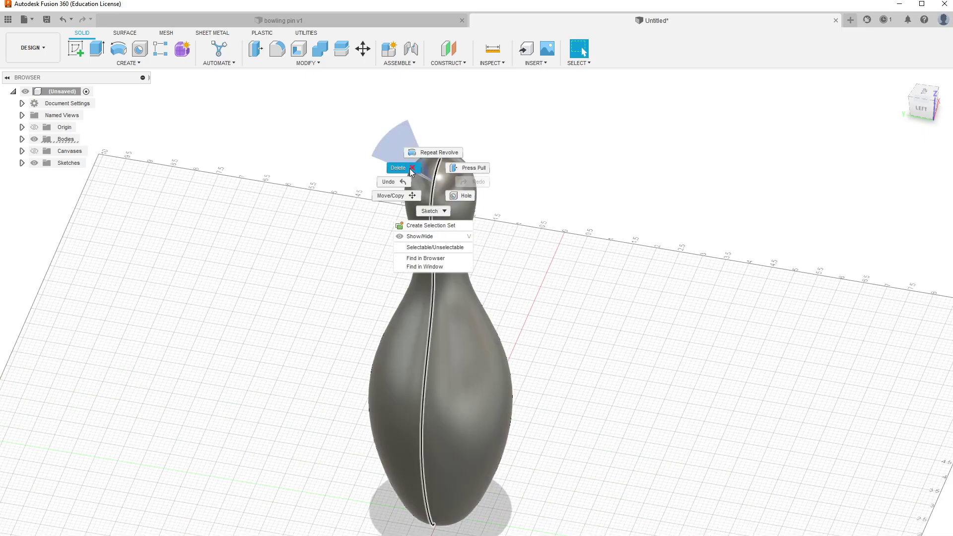
key("Escape")
left_click(598, 305)
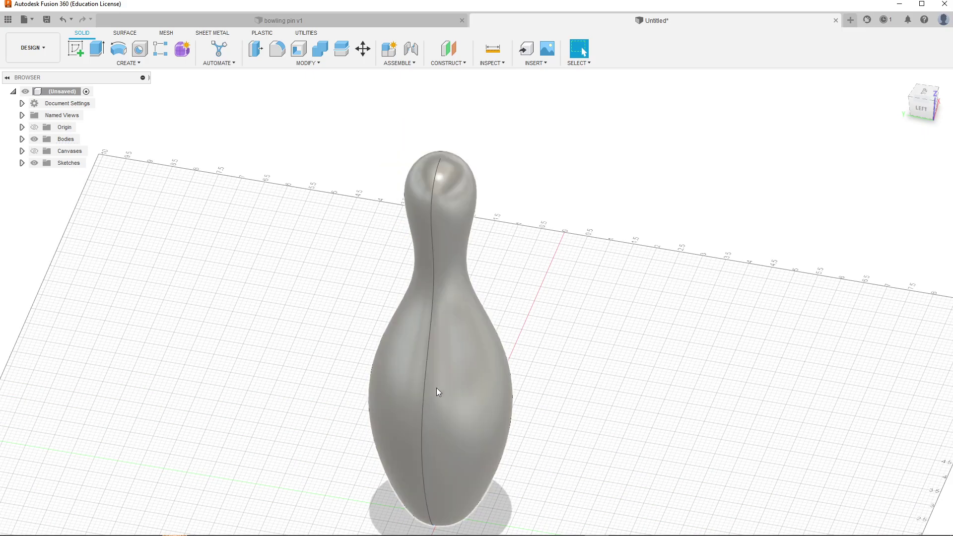
middle_click_drag(436, 389, 463, 345, "shift")
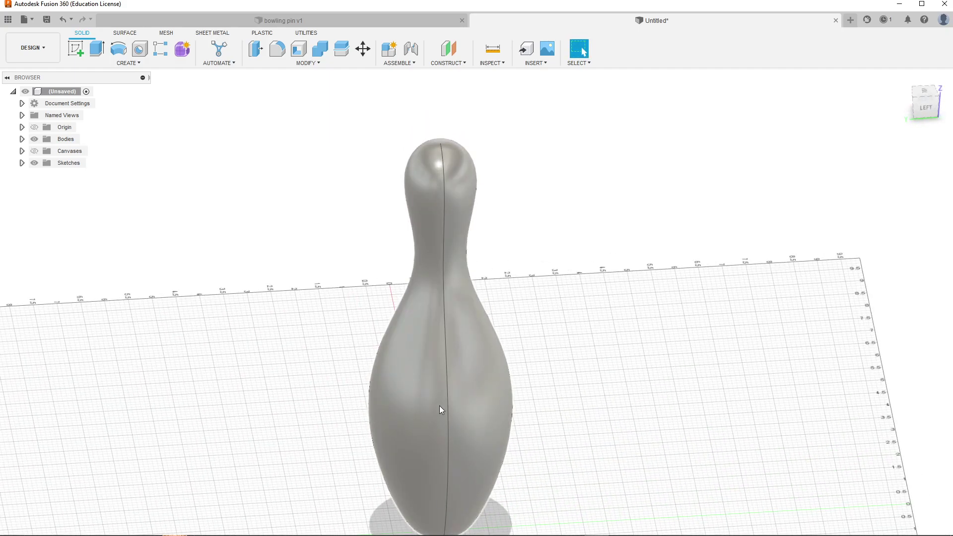
middle_click_drag(440, 406, 567, 426, "shift")
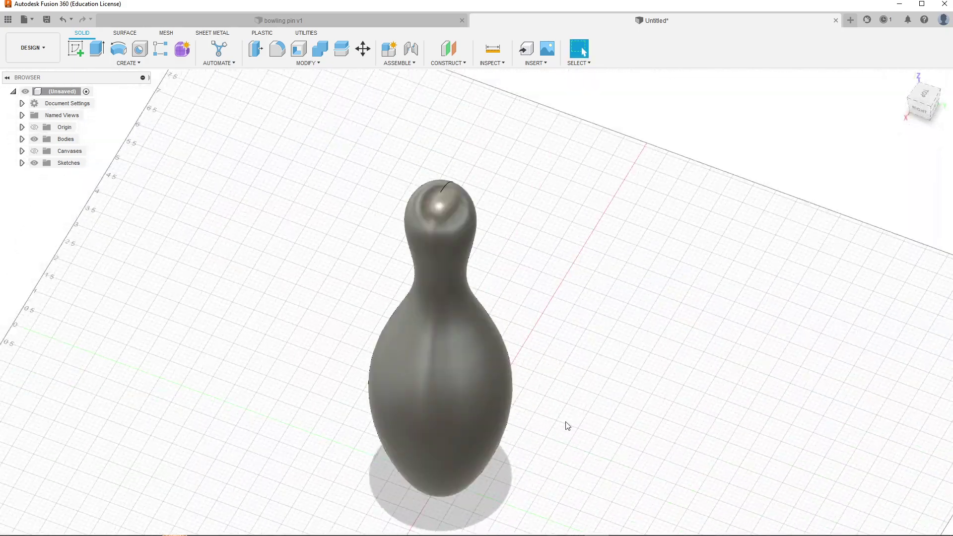